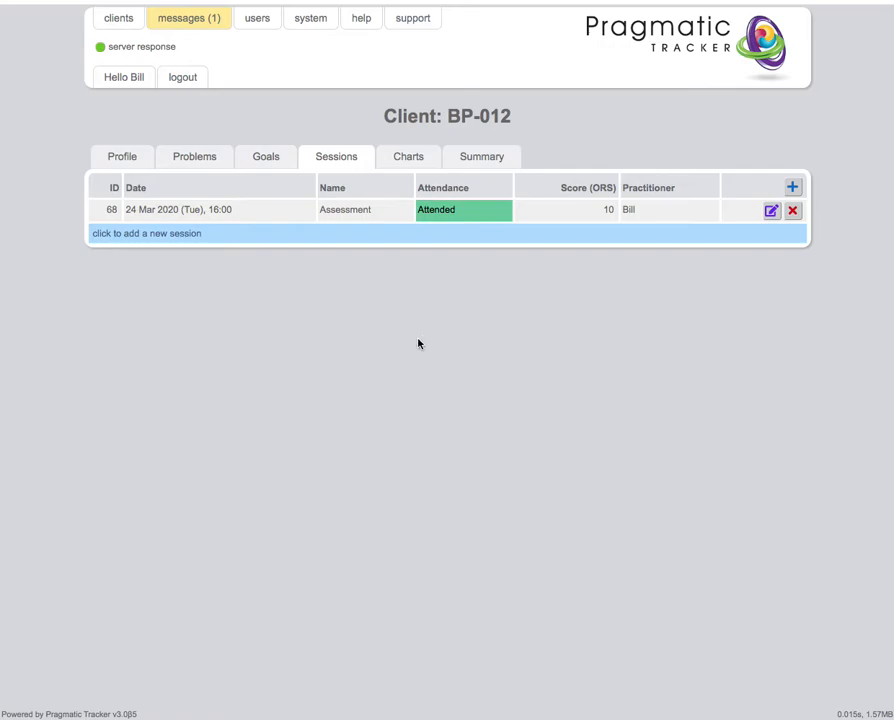
- Review the default and primary measures chosen in the client's profile, and save the profile
{"action": "left_click", "coordinate": [121, 159]}
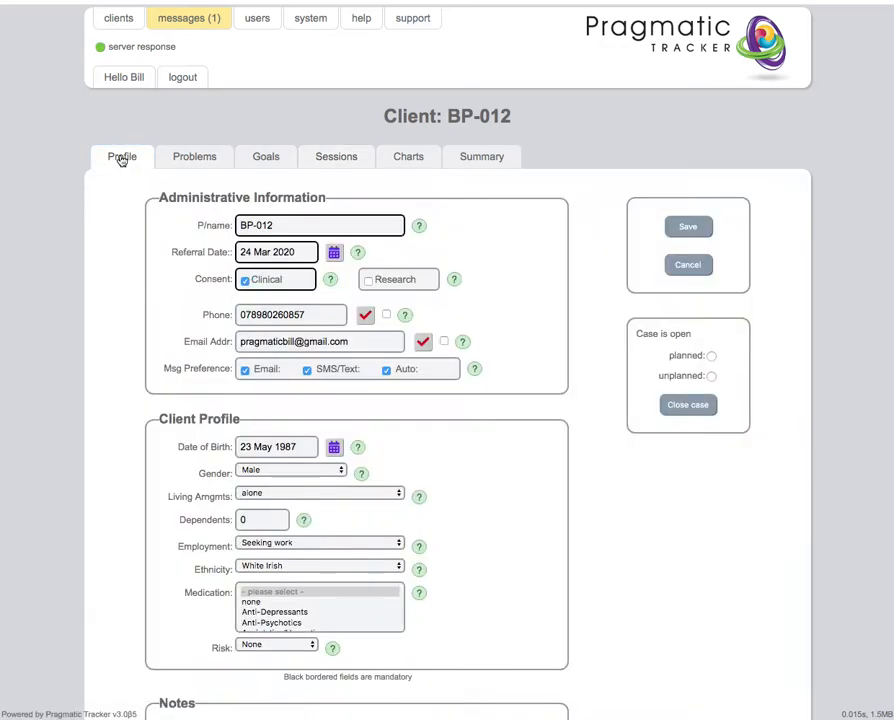
{"action": "scroll", "coordinate": [417, 470], "scroll_direction": "down", "scroll_amount": 5}
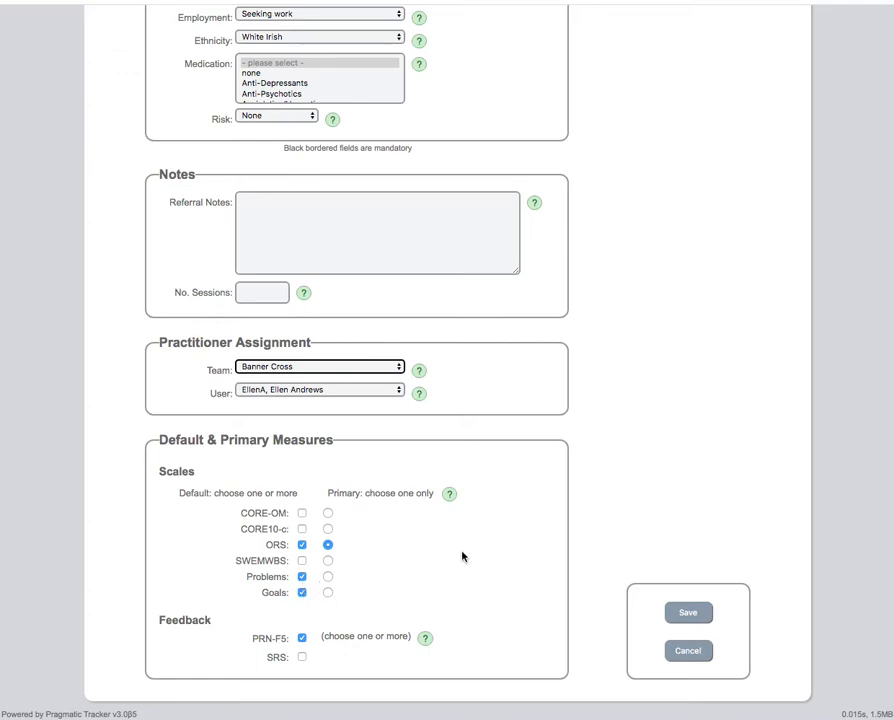
{"action": "scroll", "coordinate": [462, 556], "scroll_direction": "up", "scroll_amount": 10}
{"action": "left_click", "coordinate": [688, 227]}
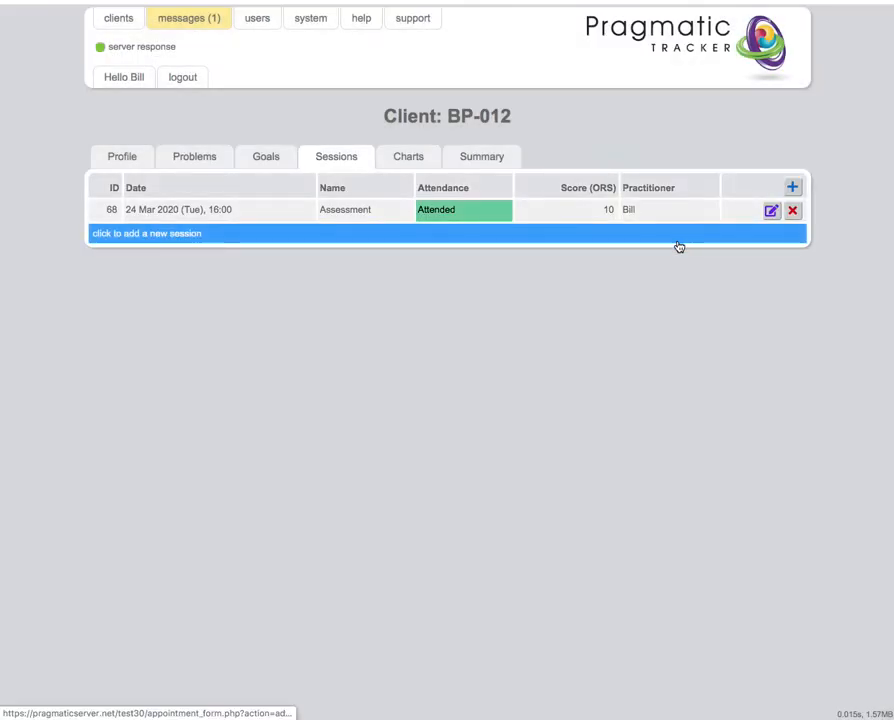
- Open the 24 Mar 2020 assessment session and review which question sections it contains
{"action": "left_click", "coordinate": [190, 212]}
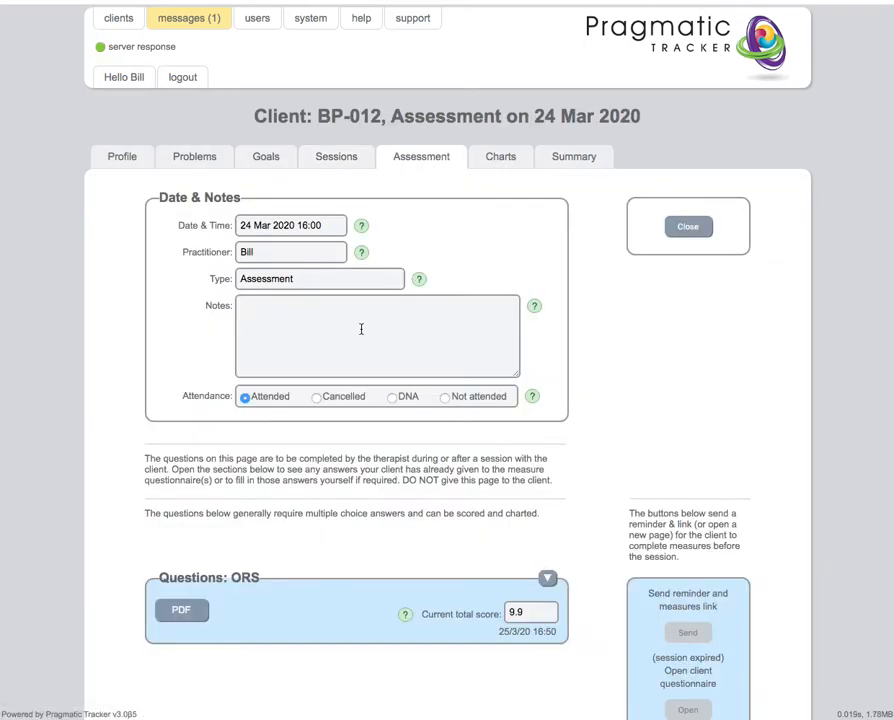
{"action": "scroll", "coordinate": [520, 390], "scroll_direction": "down", "scroll_amount": 3}
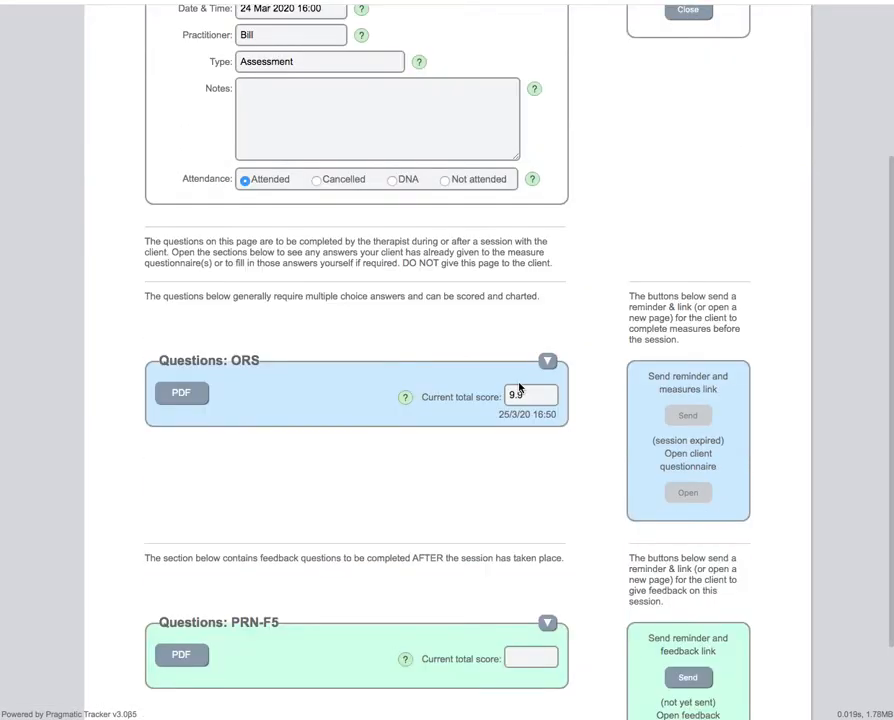
{"action": "scroll", "coordinate": [355, 477], "scroll_direction": "up", "scroll_amount": 1}
{"action": "scroll", "coordinate": [355, 477], "scroll_direction": "up", "scroll_amount": 3}
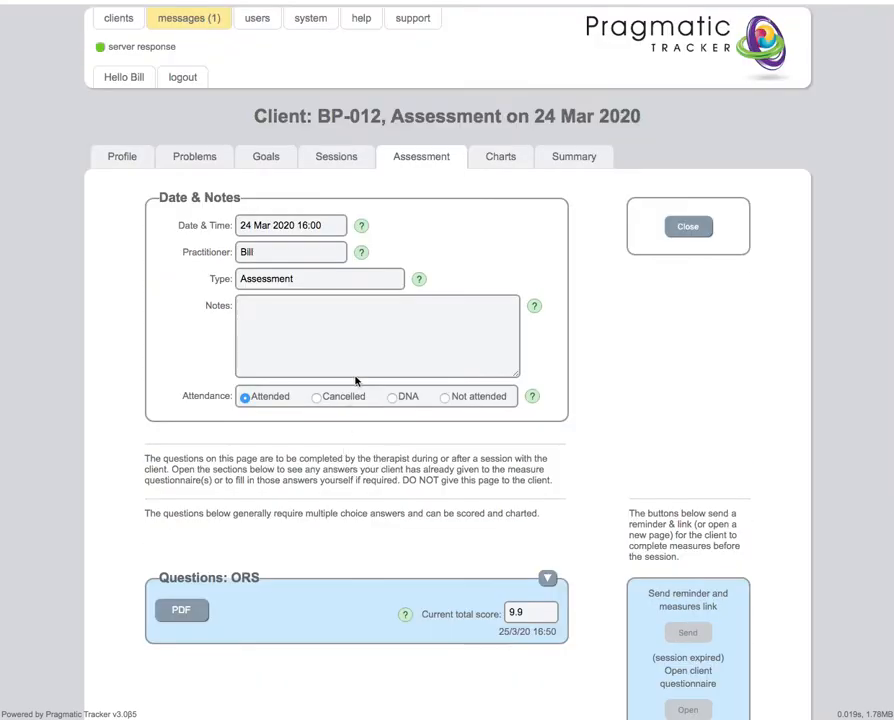
- Check which measures are selected in the assessment session's appointment setup, and return to the session list
{"action": "left_click", "coordinate": [335, 163]}
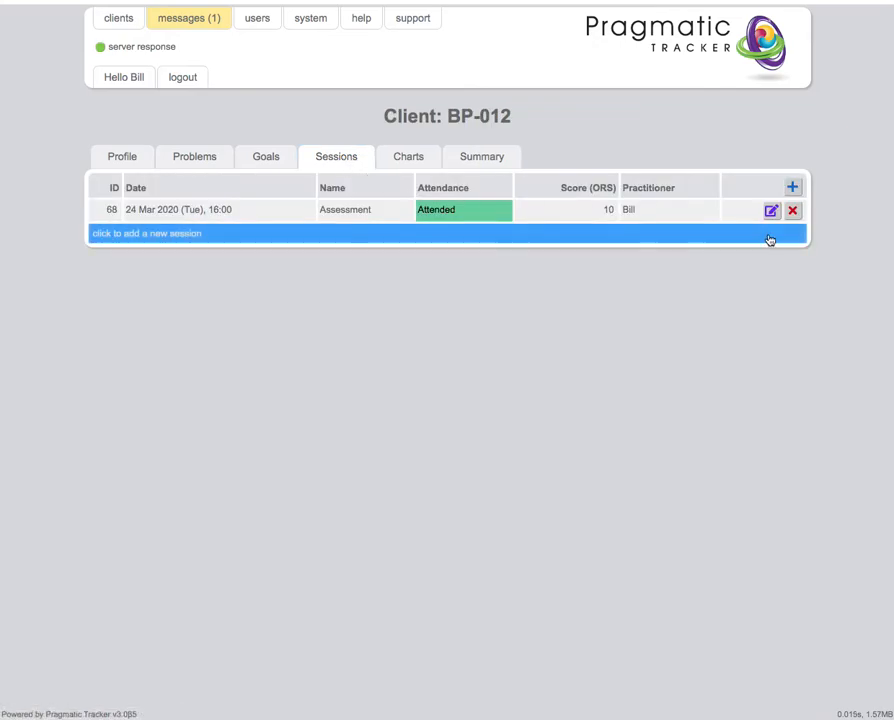
{"action": "left_click", "coordinate": [772, 211]}
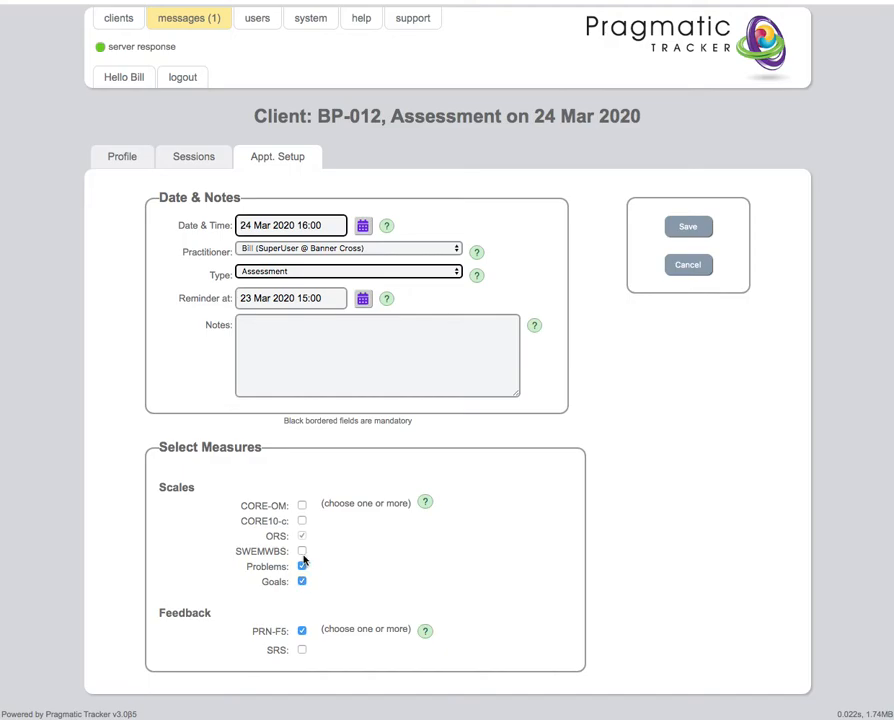
{"action": "left_click", "coordinate": [195, 158]}
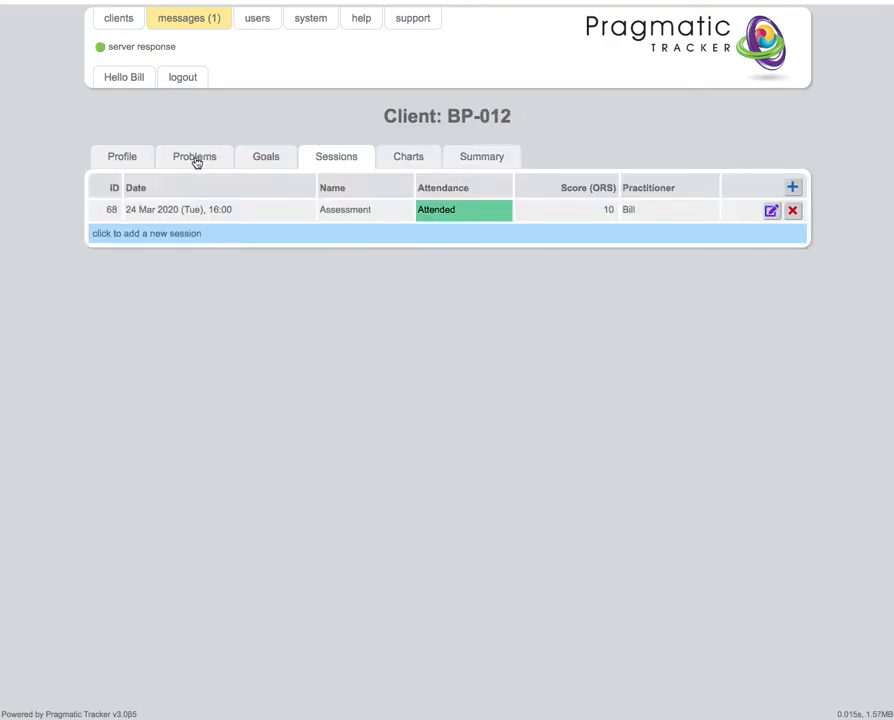
- Start a new client problem labelled "Poor sleep" with the details "Waking in middle of night"
{"action": "left_click", "coordinate": [198, 159]}
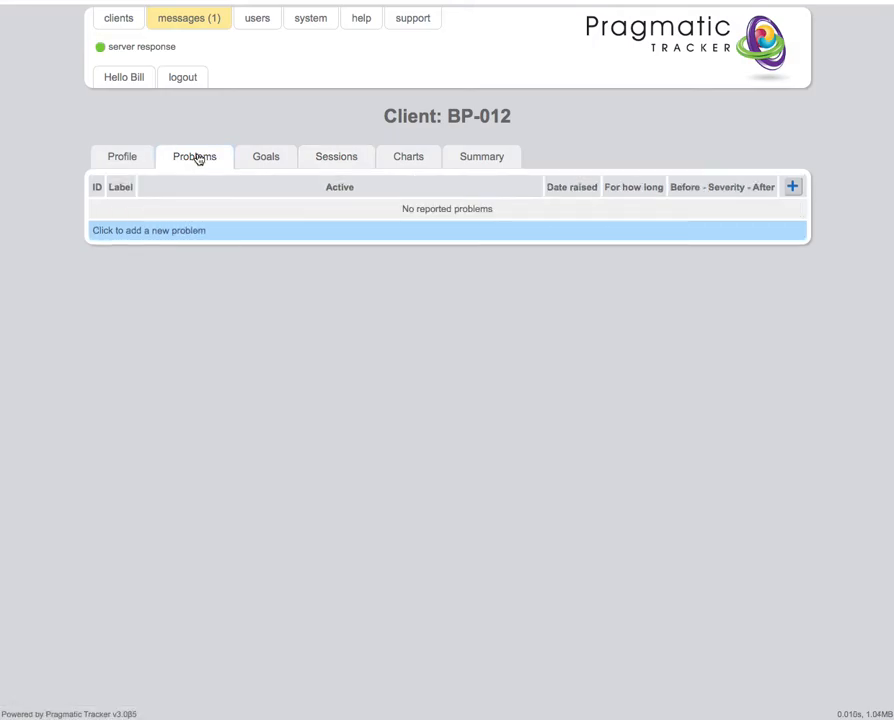
{"action": "left_click", "coordinate": [187, 232]}
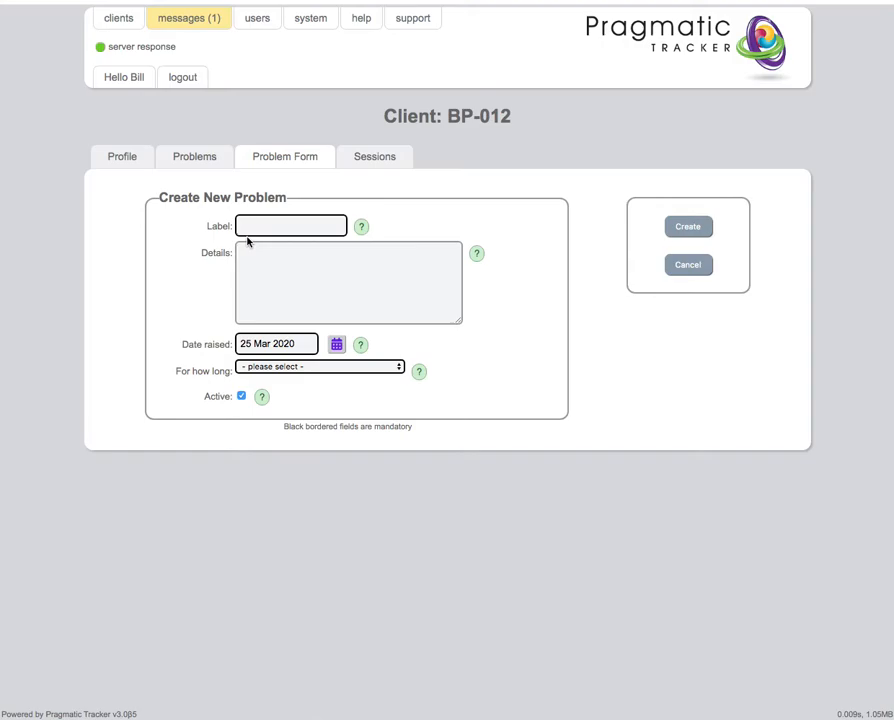
{"action": "type", "text": "Poor sleep"}
{"action": "left_click", "coordinate": [252, 266]}
{"action": "type", "text": "Wa"}
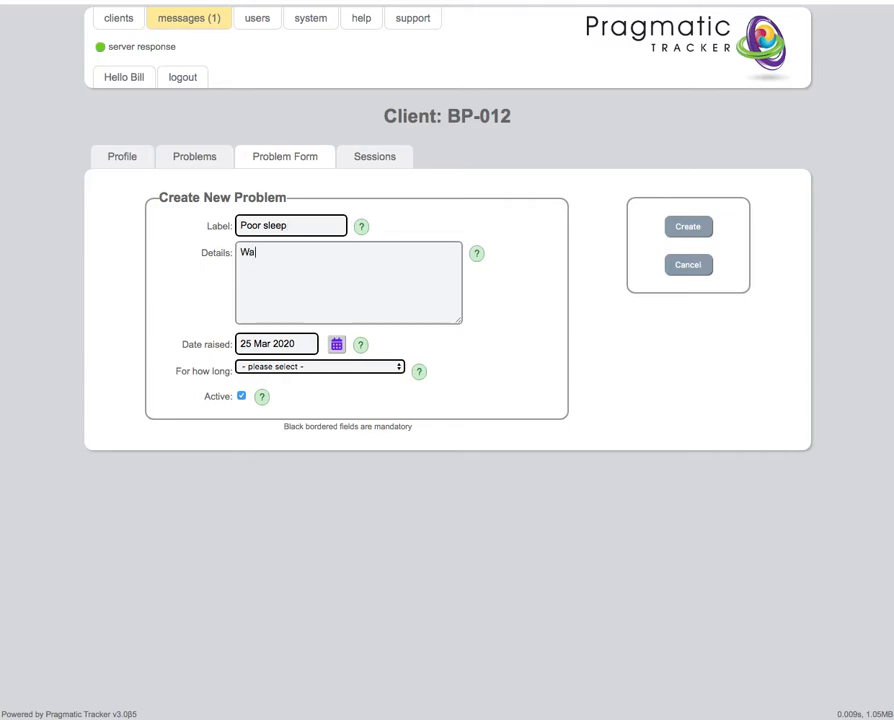
{"action": "type", "text": "king in middle of night"}
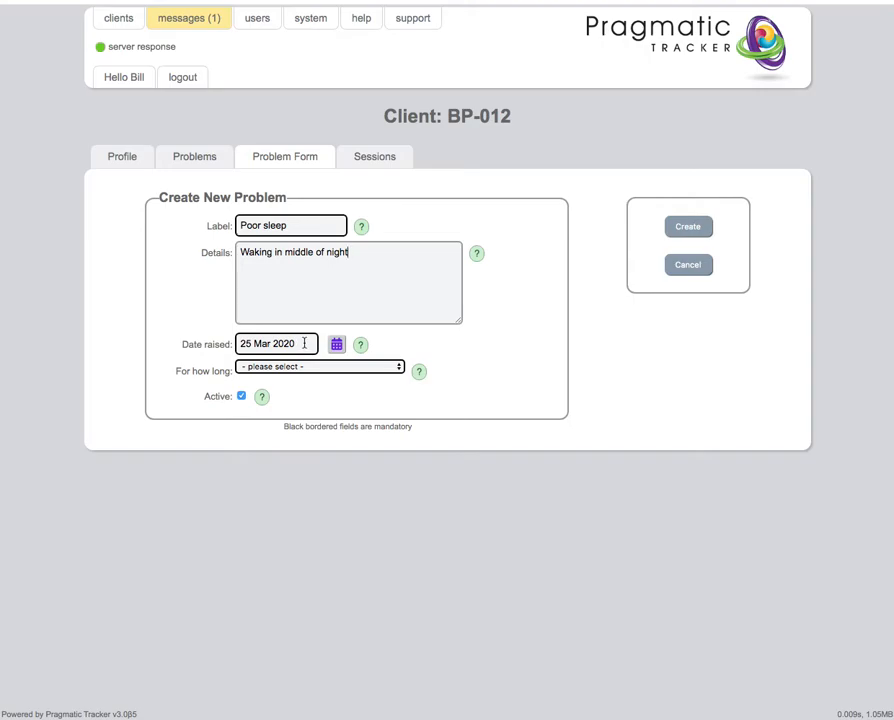
- Set the Poor sleep problem's date raised to 24/3/2020 and its duration to 3 months to a year, and create it
{"action": "left_click_drag", "start_coordinate": [302, 343], "coordinate": [232, 344]}
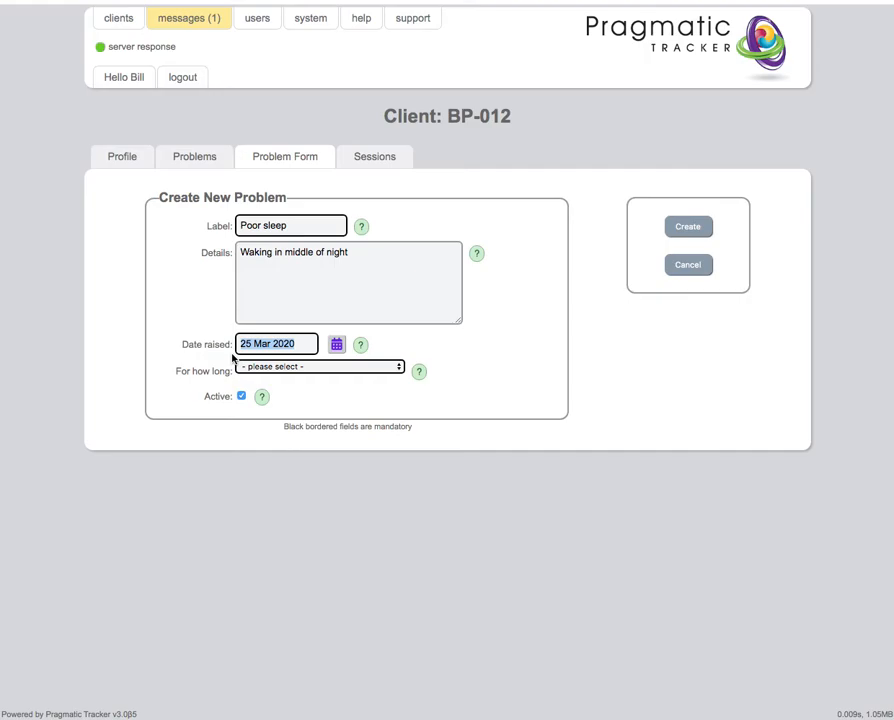
{"action": "type", "text": "24"}
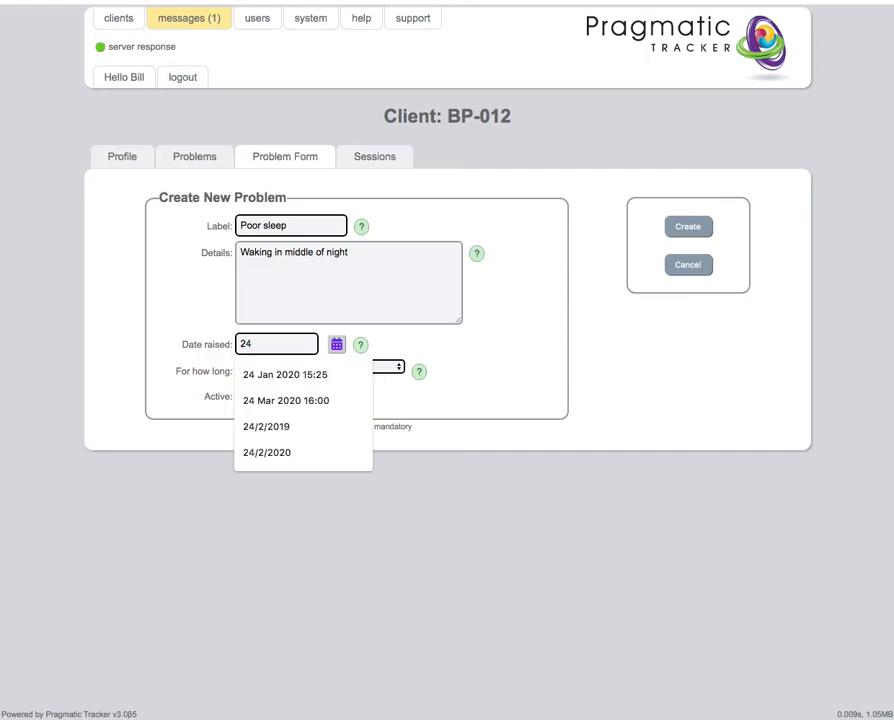
{"action": "type", "text": "/3"}
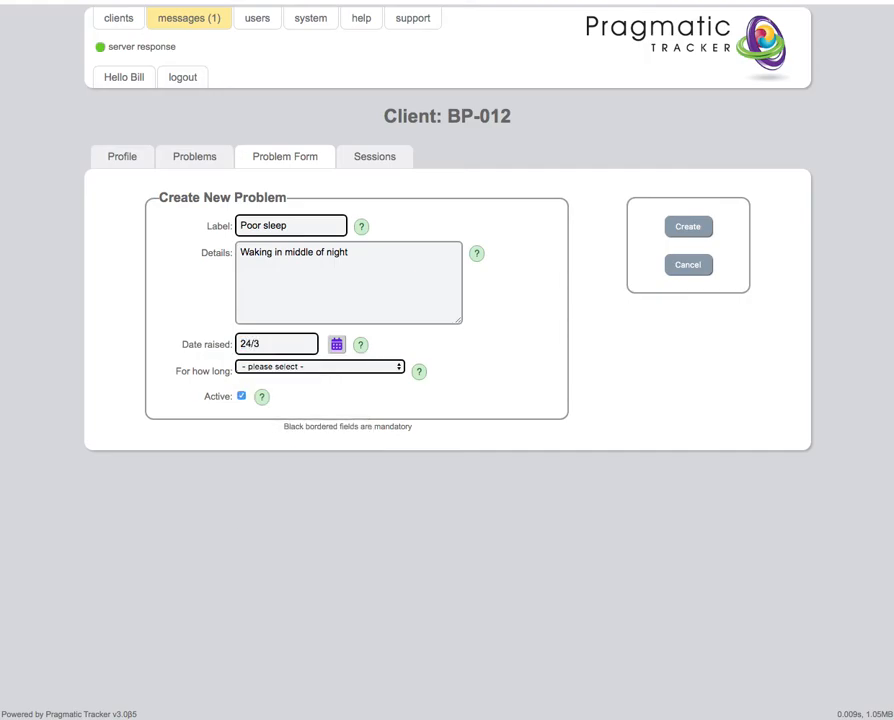
{"action": "type", "text": "/2020"}
{"action": "left_click", "coordinate": [374, 368]}
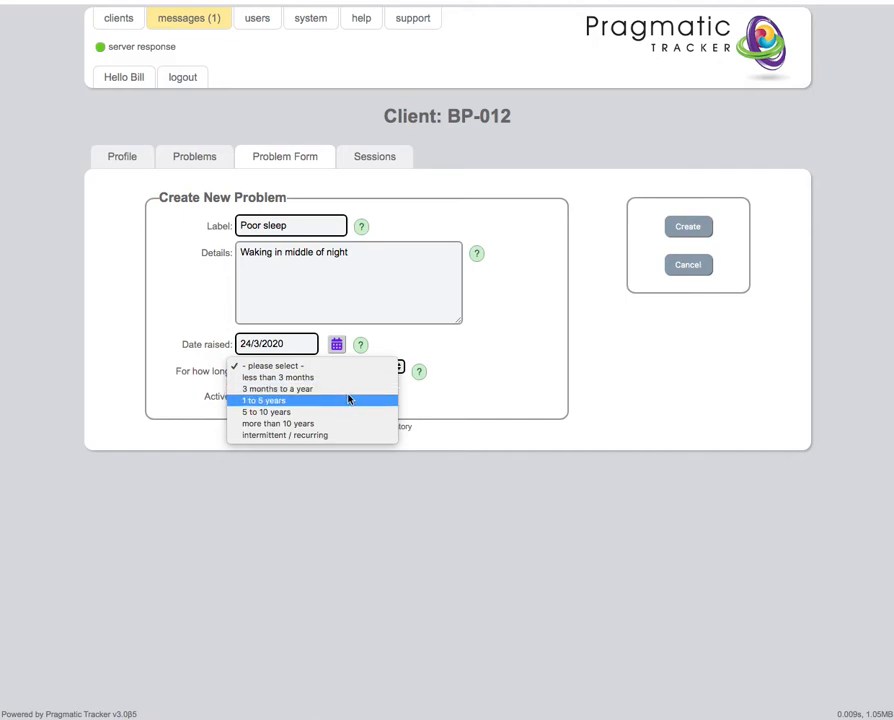
{"action": "left_click", "coordinate": [350, 389]}
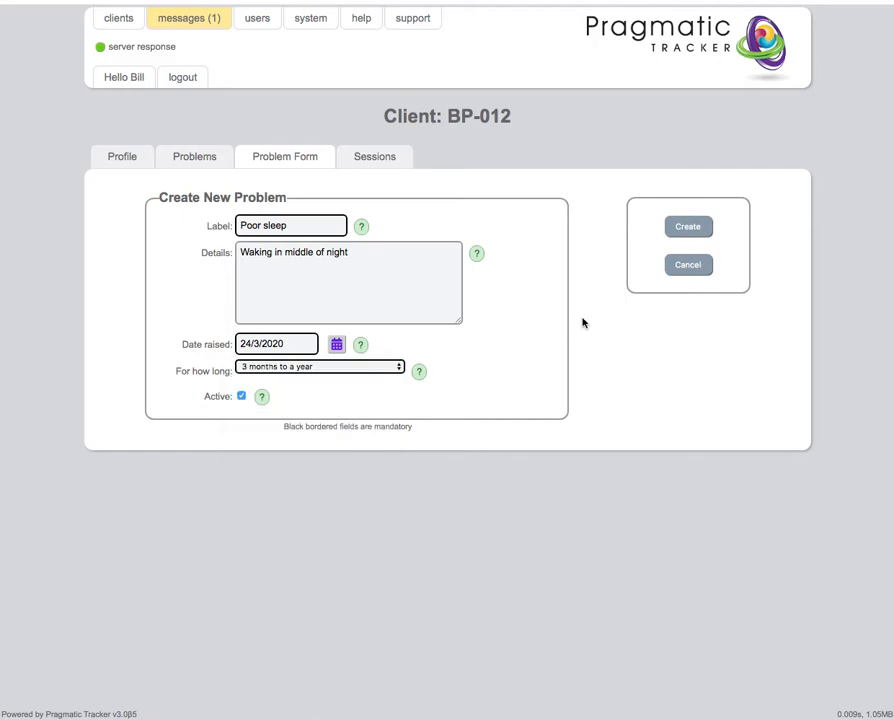
{"action": "left_click", "coordinate": [688, 228]}
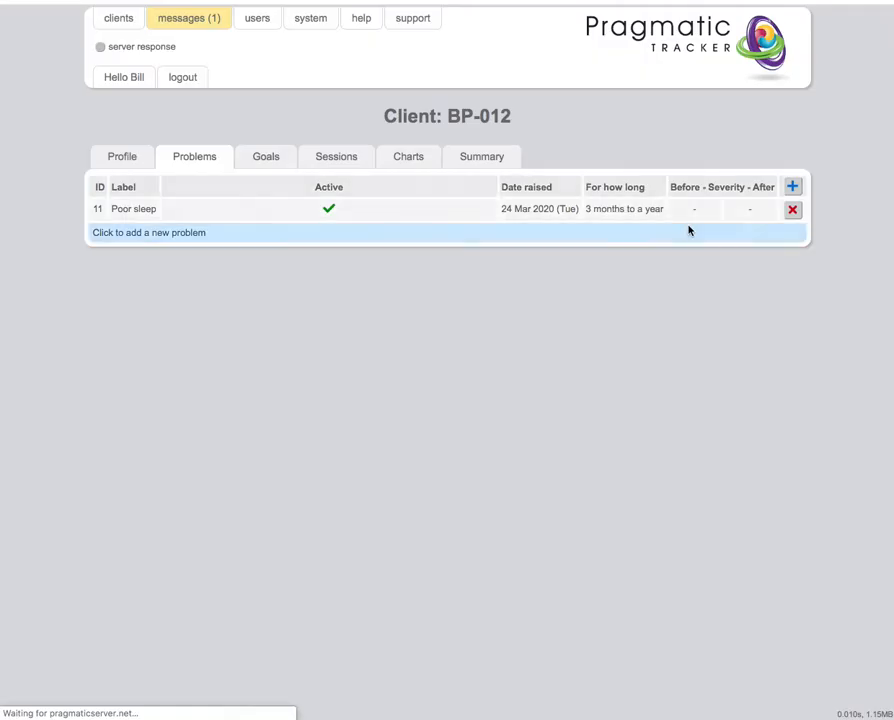
- Start a second problem labelled "Angry outbursts" with the details "Hard to control my temper"
{"action": "left_click", "coordinate": [183, 234]}
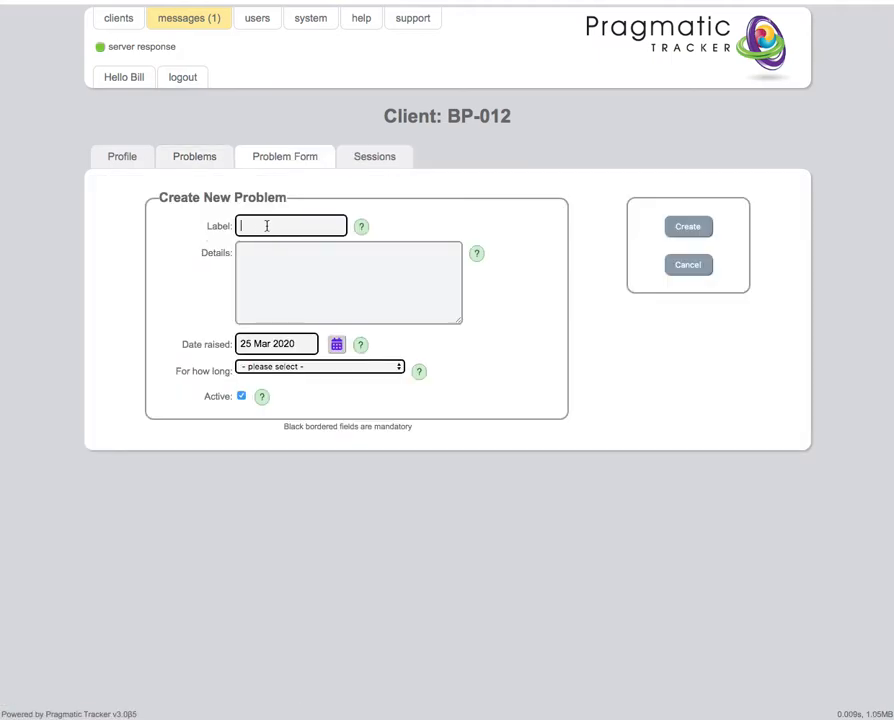
{"action": "type", "text": "Angry"}
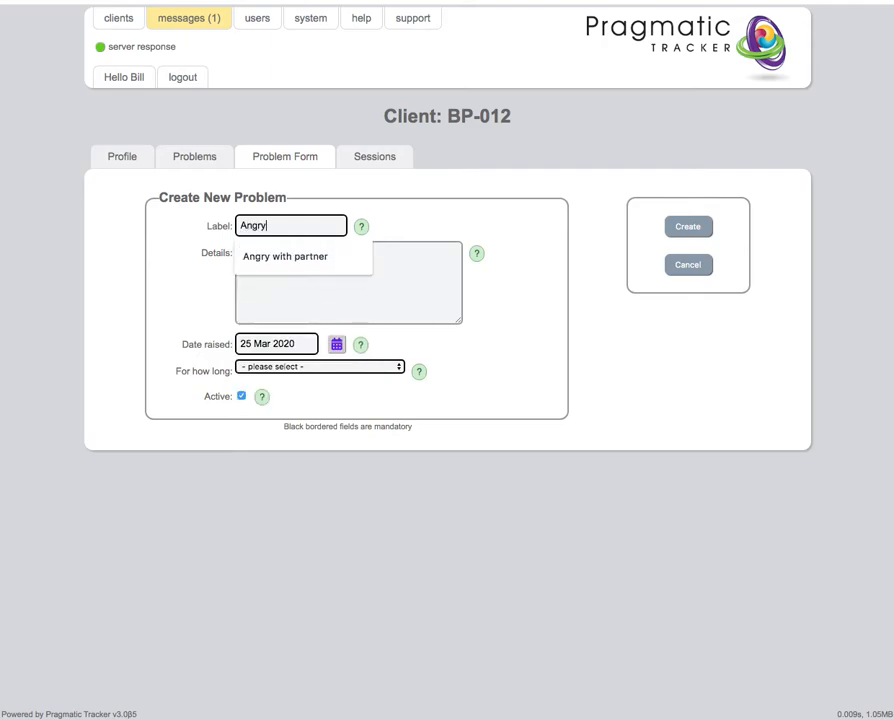
{"action": "type", "text": " outbursts"}
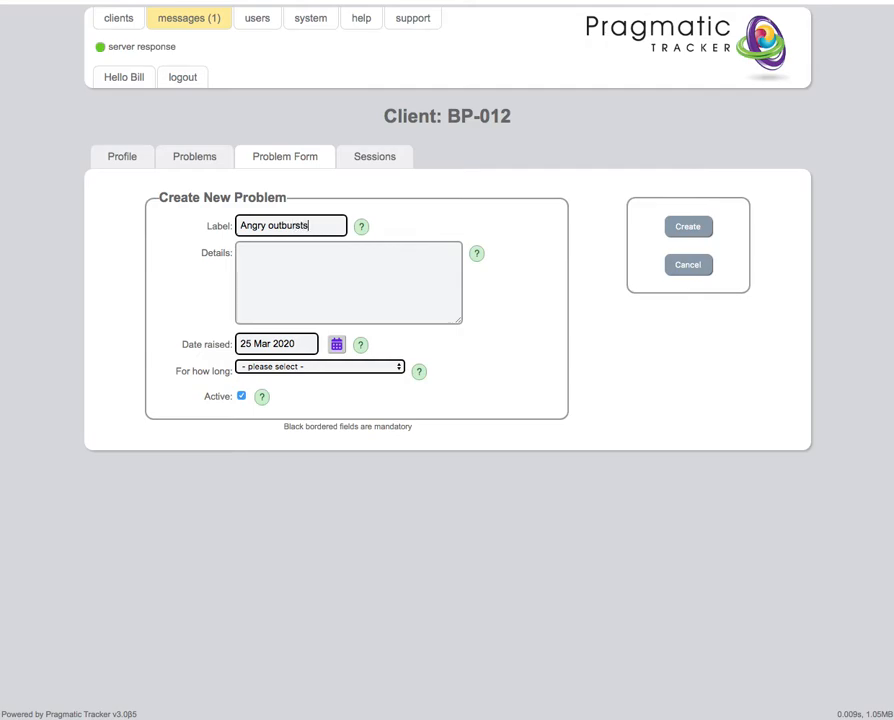
{"action": "left_click", "coordinate": [256, 250]}
{"action": "type", "text": "Hard to control my temper"}
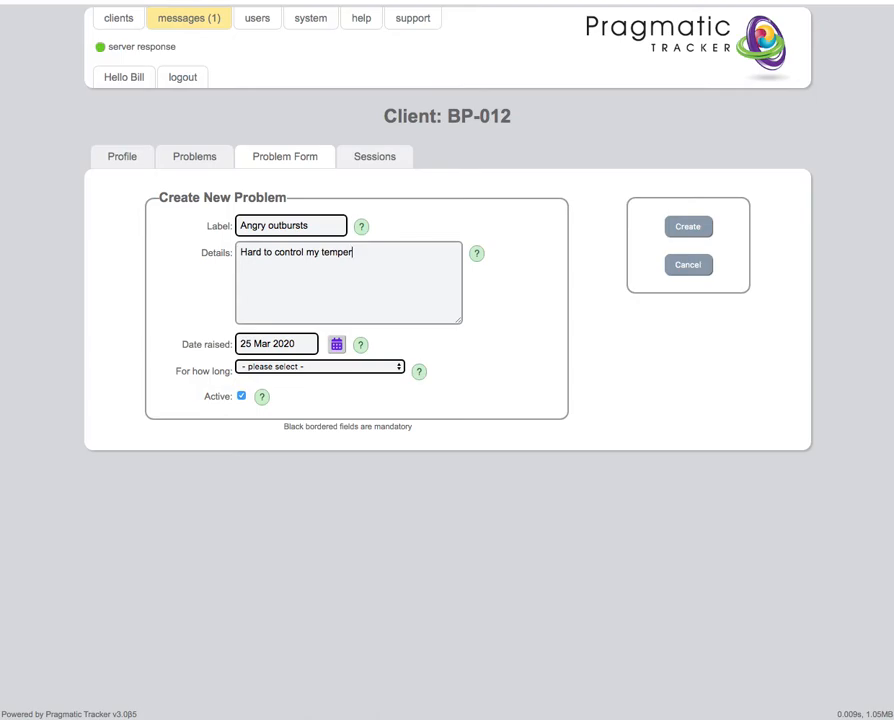
- Set the Angry outbursts problem's date raised to 24/3/2020 and its duration to 1 to 5 years, and create it
{"action": "left_click", "coordinate": [304, 342]}
{"action": "left_click_drag", "start_coordinate": [304, 342], "coordinate": [229, 344]}
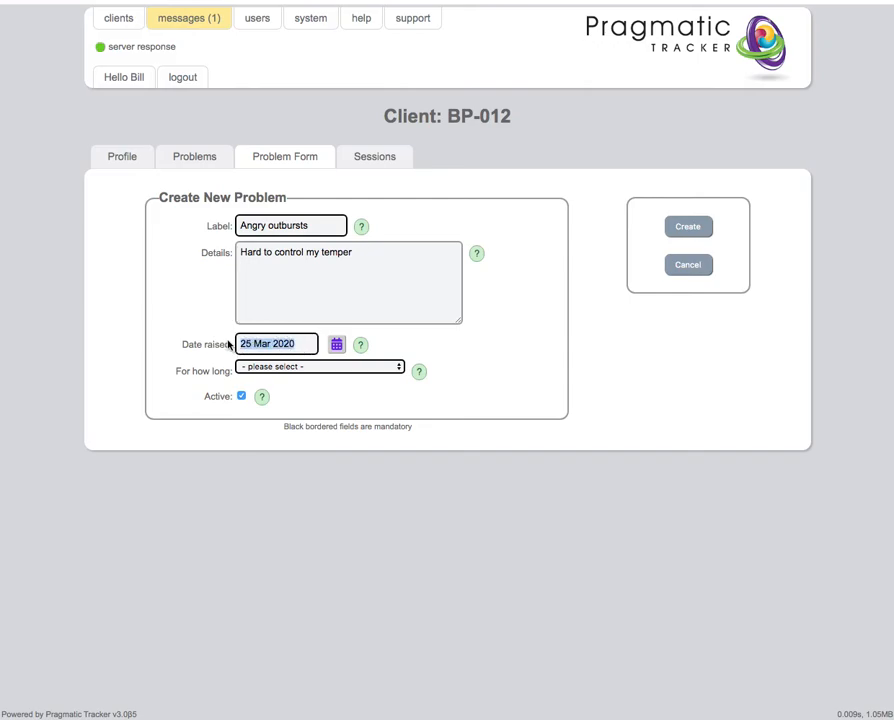
{"action": "type", "text": "24"}
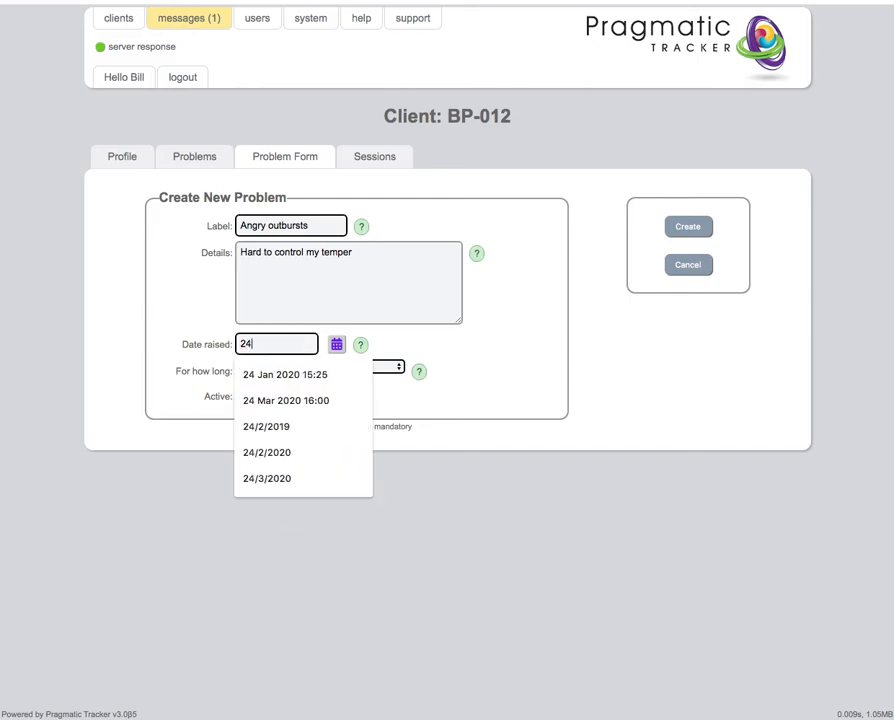
{"action": "type", "text": "/3"}
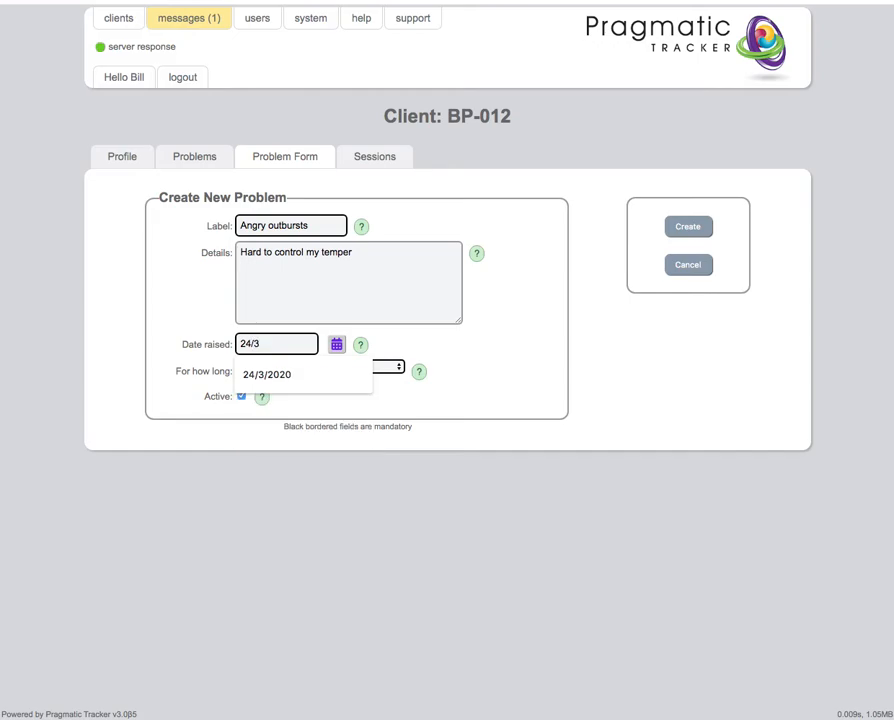
{"action": "type", "text": "/2020"}
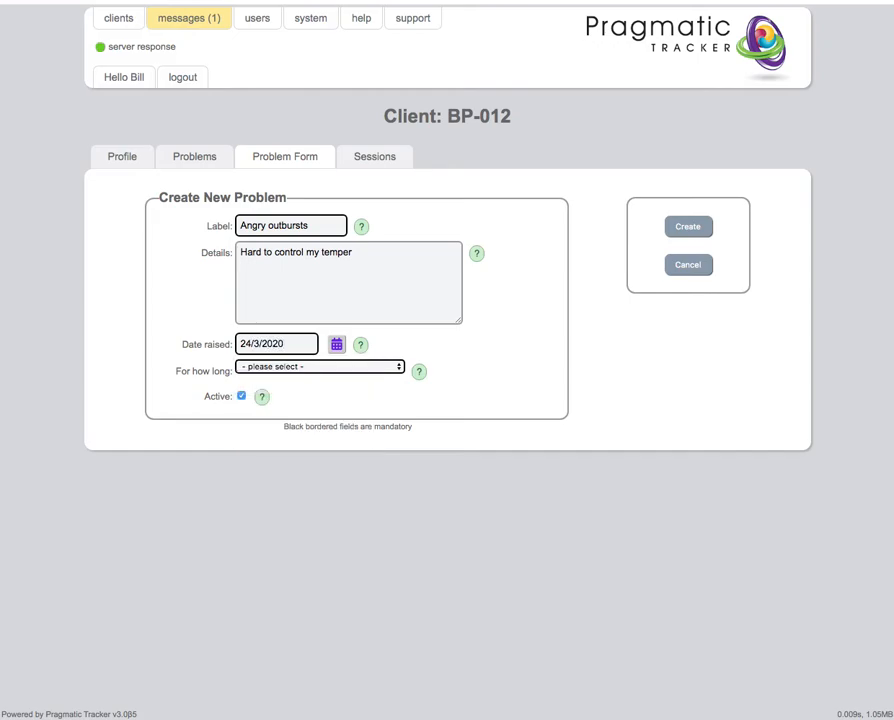
{"action": "left_click", "coordinate": [362, 366]}
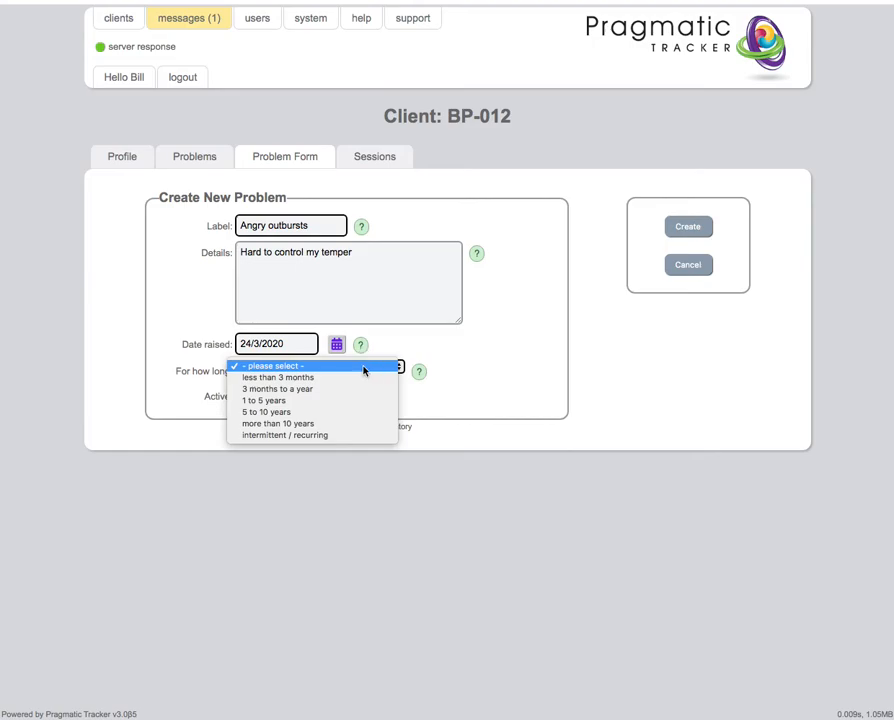
{"action": "left_click", "coordinate": [356, 400]}
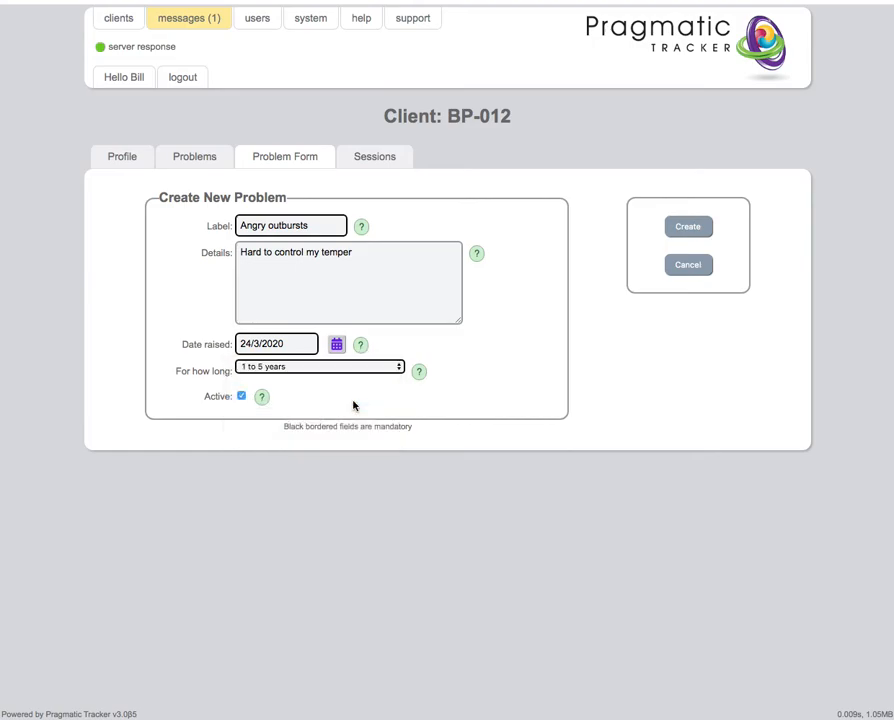
{"action": "left_click", "coordinate": [688, 227]}
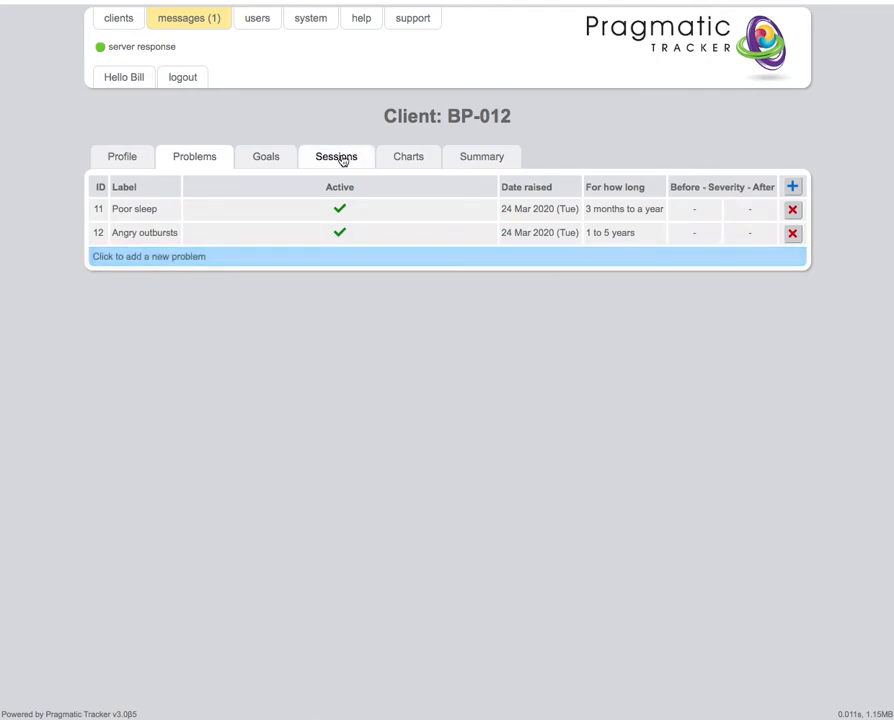
- Open the Poor sleep problem and check its date raised
{"action": "left_click", "coordinate": [140, 208]}
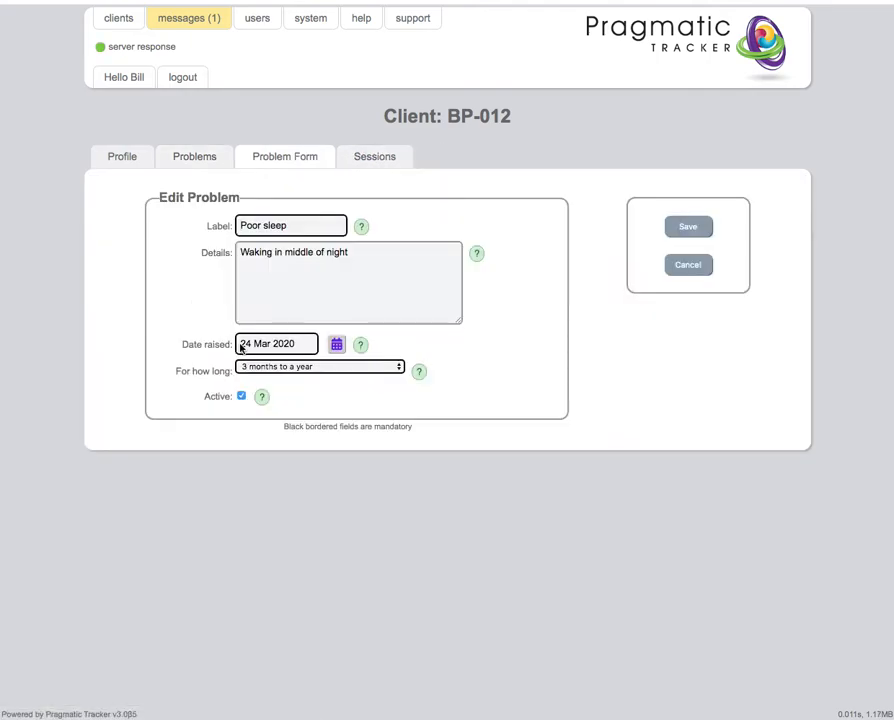
{"action": "left_click_drag", "start_coordinate": [308, 342], "coordinate": [226, 344]}
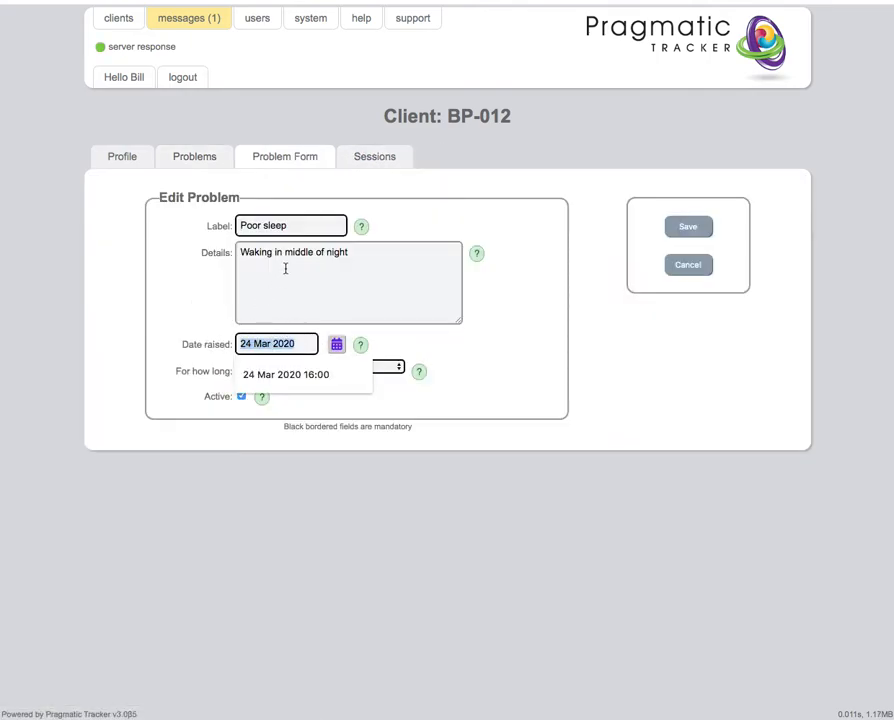
- Reopen the 24 Mar 2020 assessment session and look for the Problems question section
{"action": "left_click", "coordinate": [382, 158]}
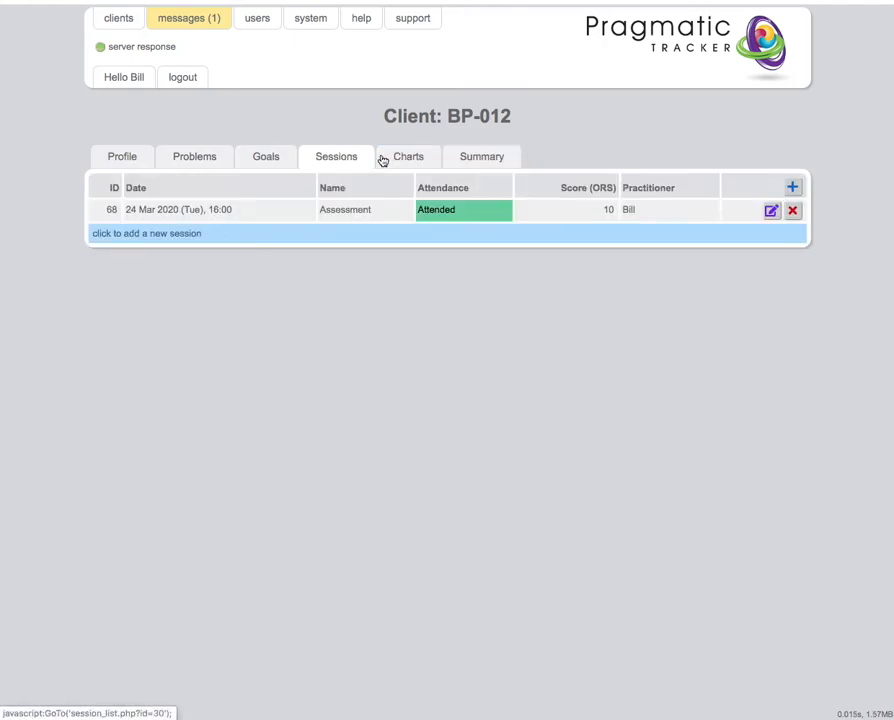
{"action": "left_click", "coordinate": [207, 212]}
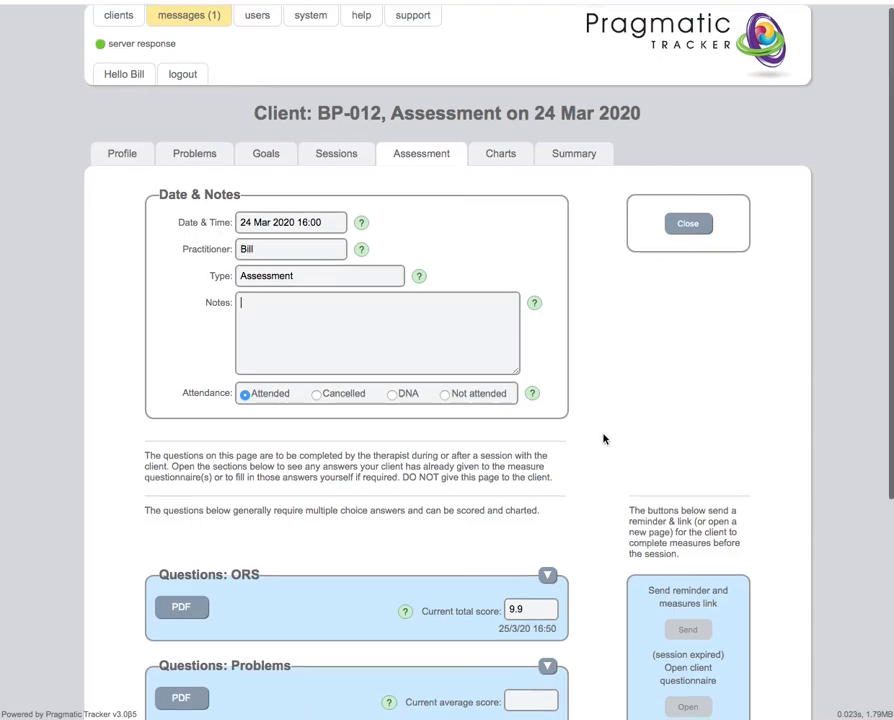
{"action": "scroll", "coordinate": [603, 438], "scroll_direction": "down", "scroll_amount": 2}
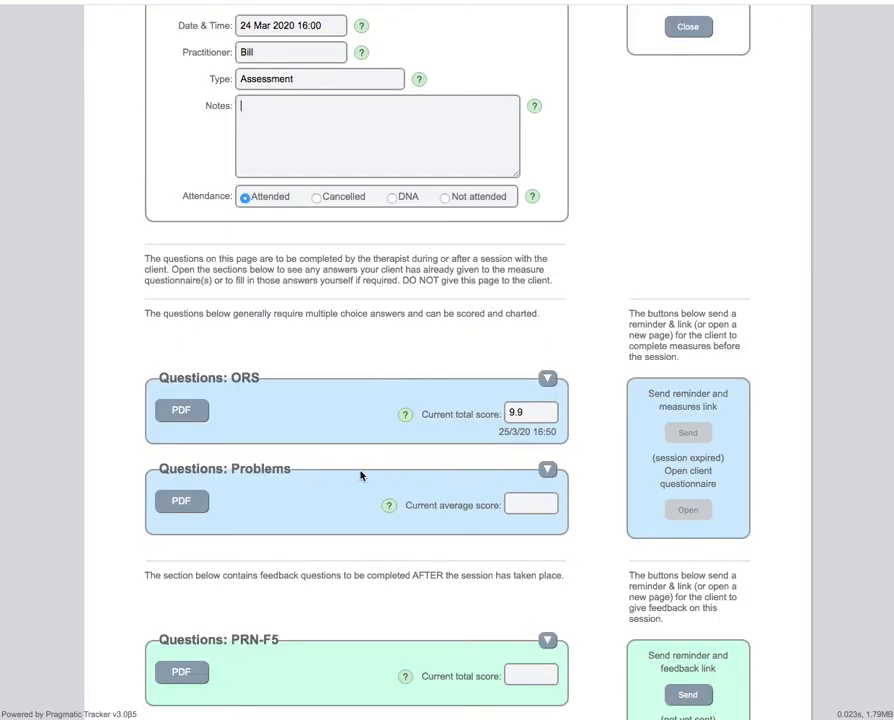
- Rate Poor sleep 8 and Angry outbursts 7 in the assessment session's Problems questions, and close the session
{"action": "left_click", "coordinate": [547, 470]}
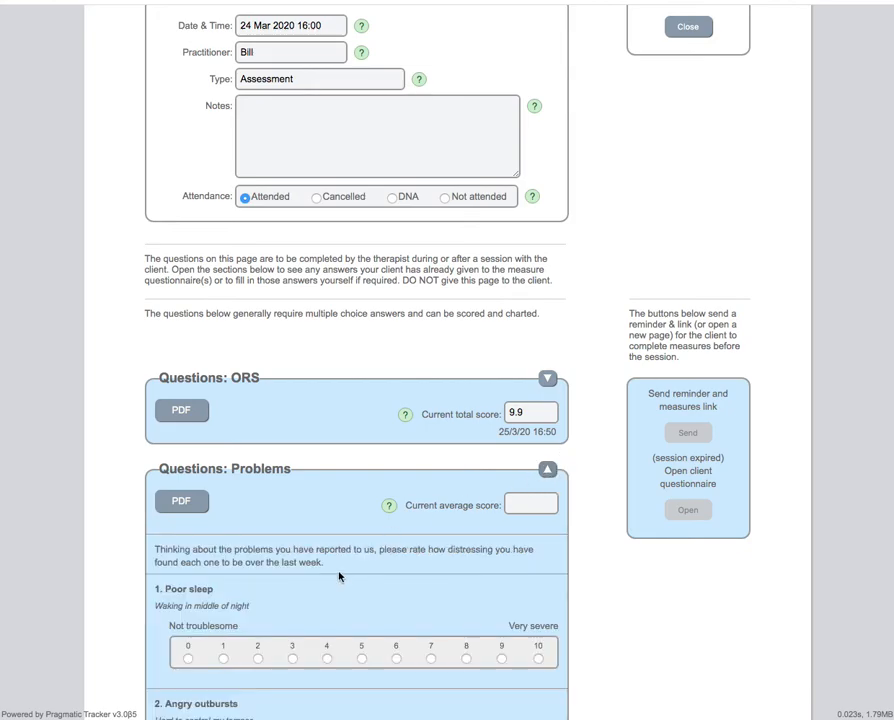
{"action": "left_click", "coordinate": [466, 658]}
{"action": "scroll", "coordinate": [494, 625], "scroll_direction": "down", "scroll_amount": 5}
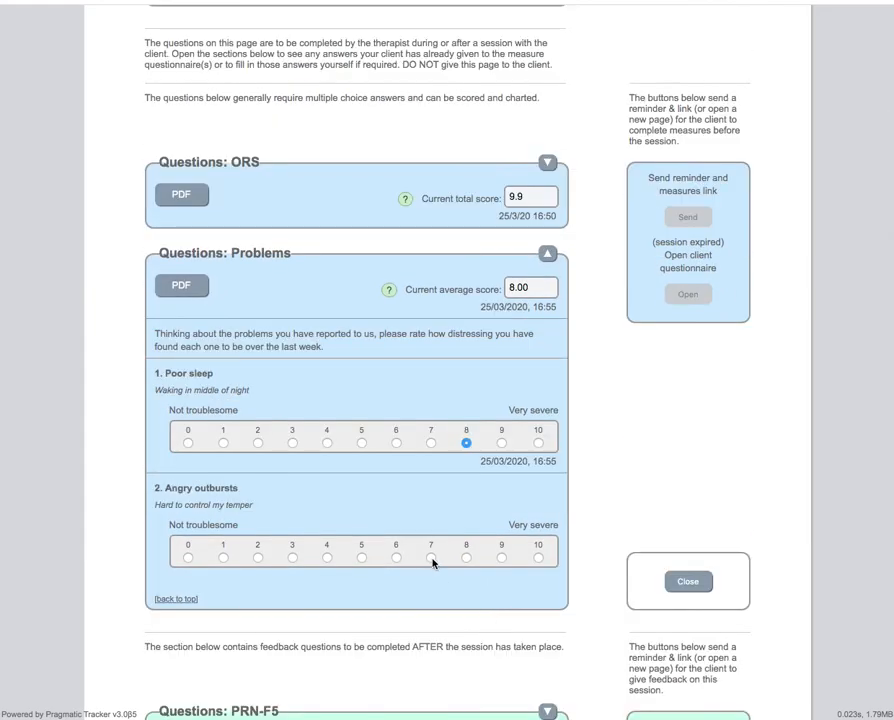
{"action": "left_click", "coordinate": [431, 558]}
{"action": "scroll", "coordinate": [700, 447], "scroll_direction": "up", "scroll_amount": 10}
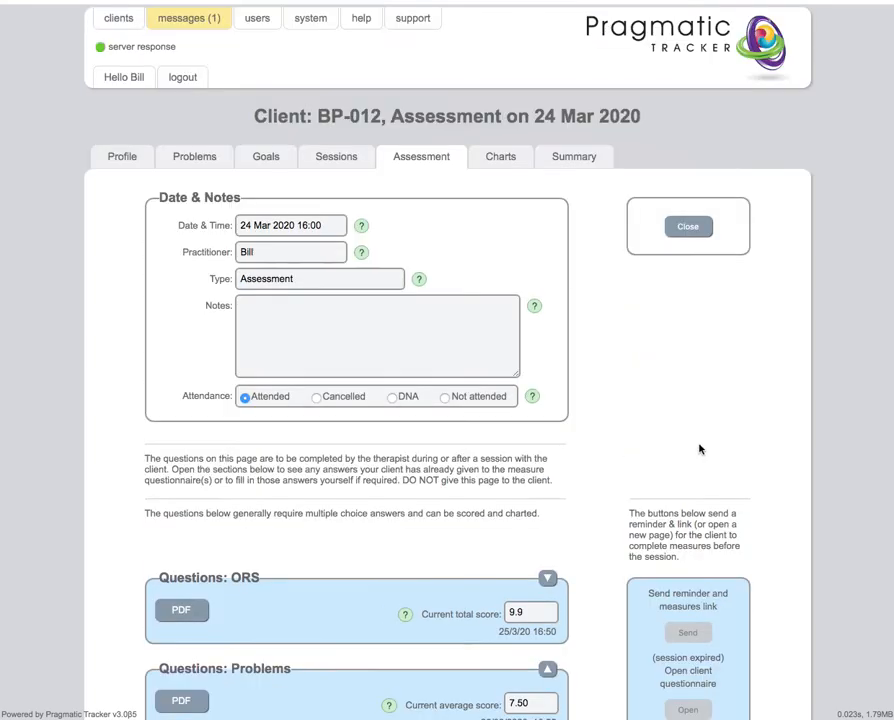
{"action": "left_click", "coordinate": [688, 228]}
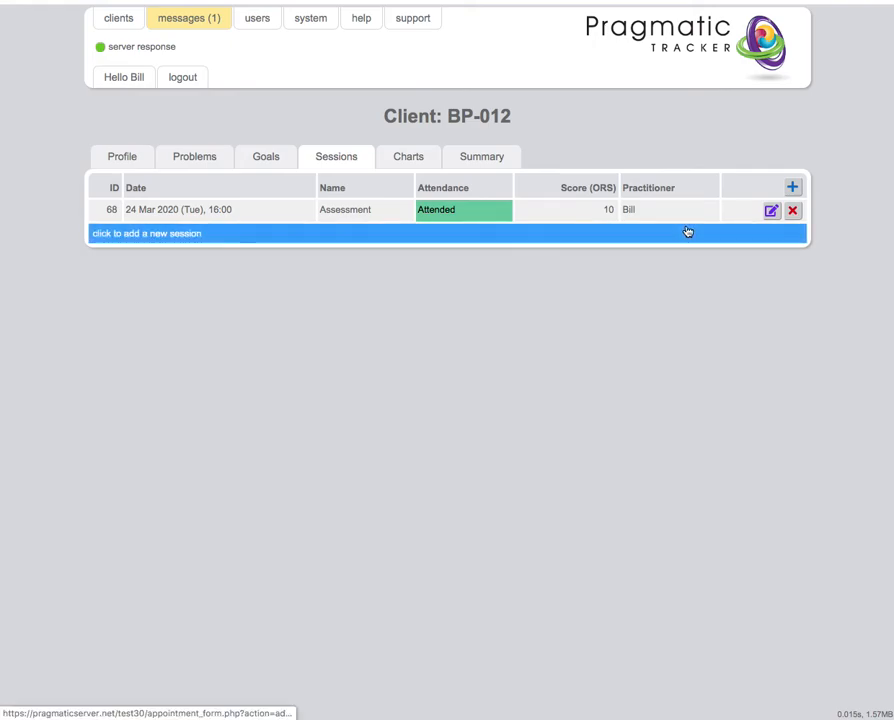
- Start a new session for the client and set its date and time to 31 Mar 2020 16:00
{"action": "left_click", "coordinate": [178, 236]}
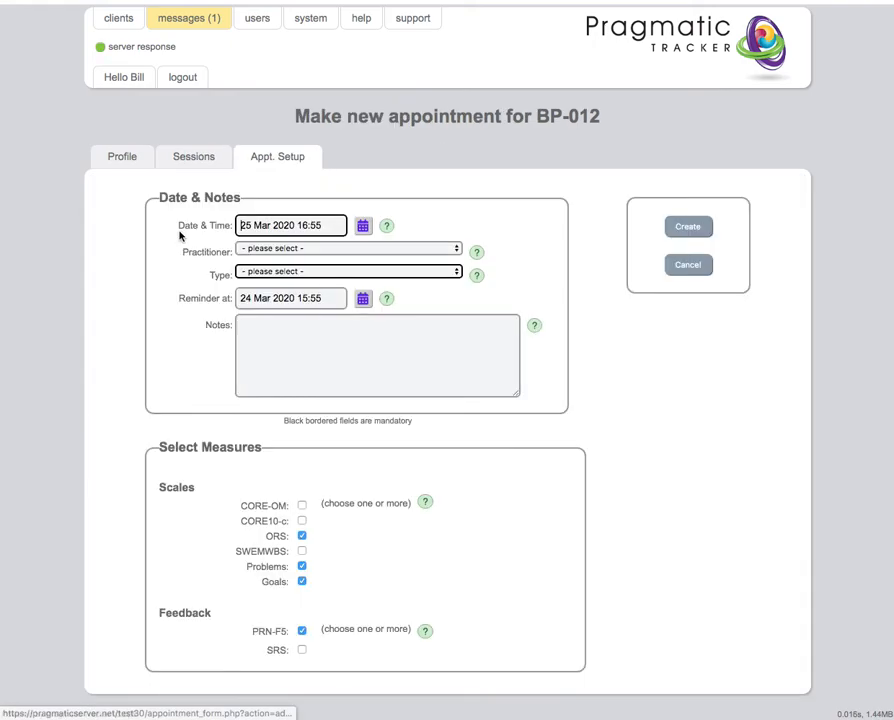
{"action": "left_click", "coordinate": [363, 226]}
{"action": "left_click", "coordinate": [399, 184]}
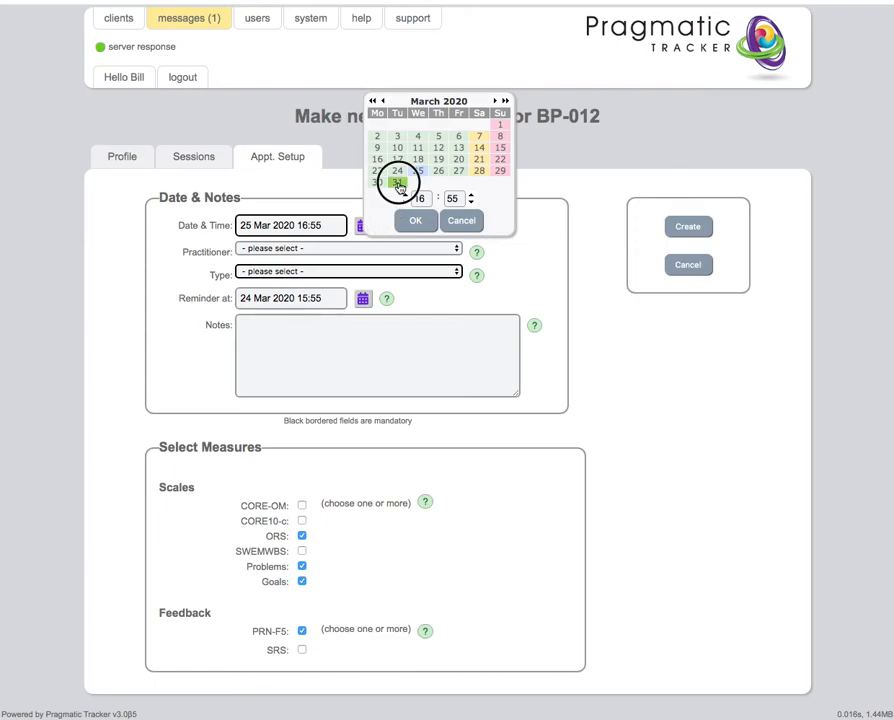
{"action": "left_click", "coordinate": [455, 198]}
{"action": "key", "text": "BackSpace"}
{"action": "key", "text": "BackSpace"}
{"action": "type", "text": "00"}
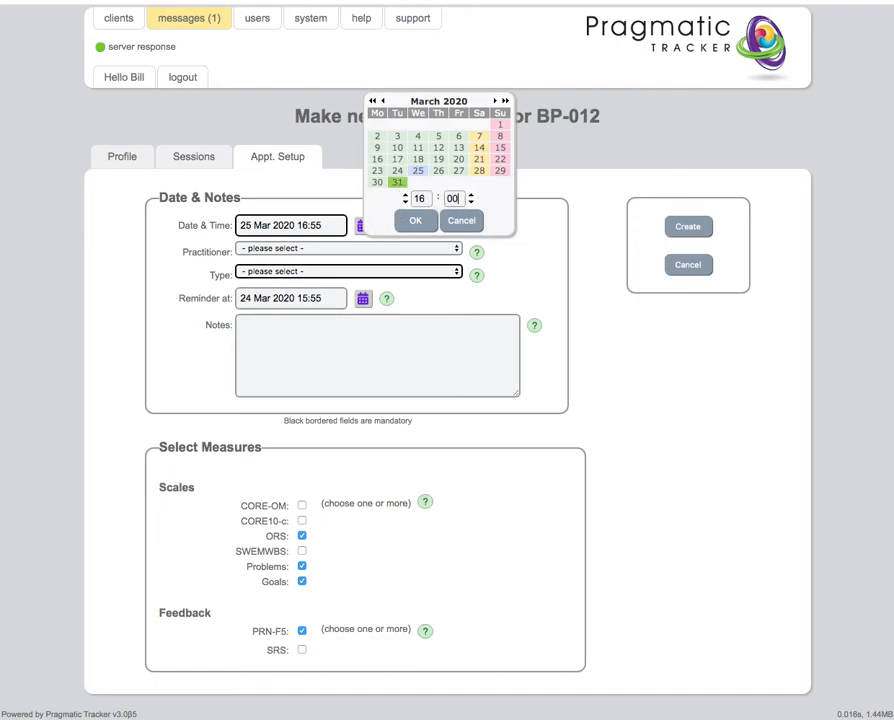
{"action": "left_click", "coordinate": [416, 221]}
- Assign the Banner Cross SuperUser as the appointment's practitioner and exclude the Goals measure
{"action": "left_click", "coordinate": [414, 248]}
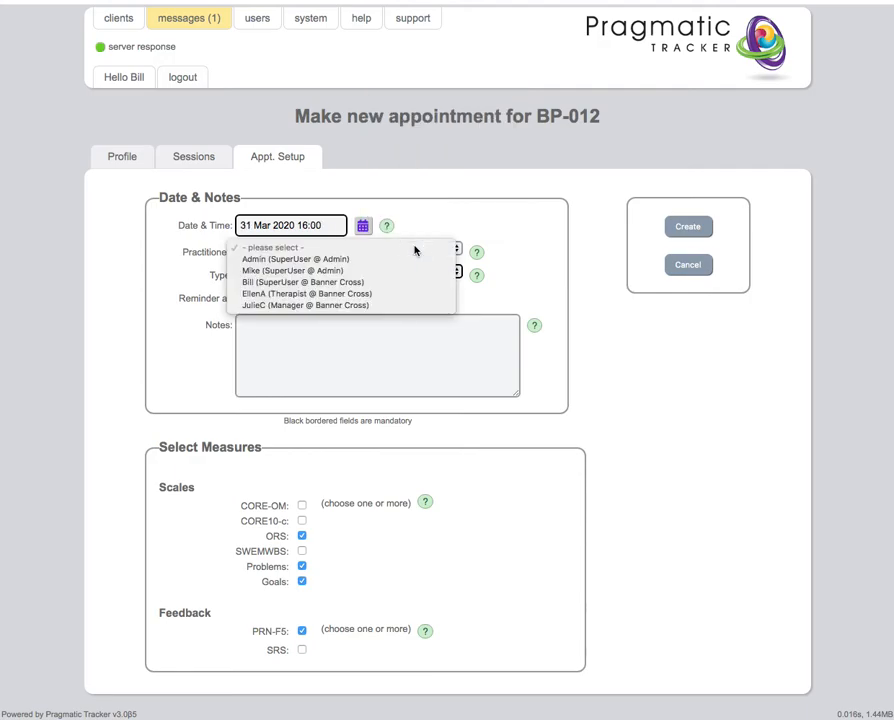
{"action": "left_click", "coordinate": [400, 284]}
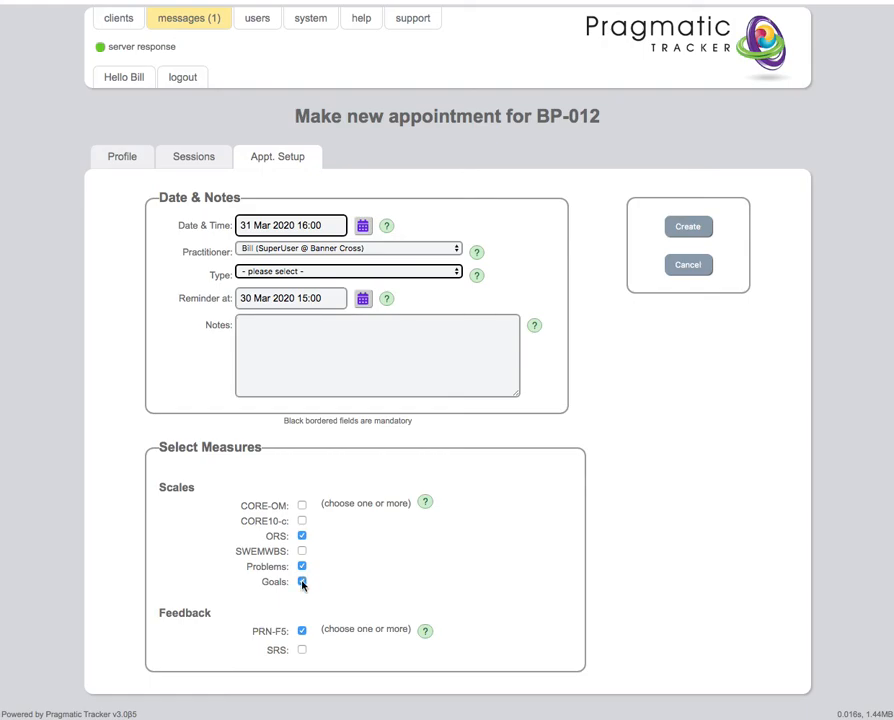
{"action": "left_click", "coordinate": [302, 582]}
- Set the appointment type to Therapy: 1:1 and create the appointment
{"action": "left_click", "coordinate": [436, 272]}
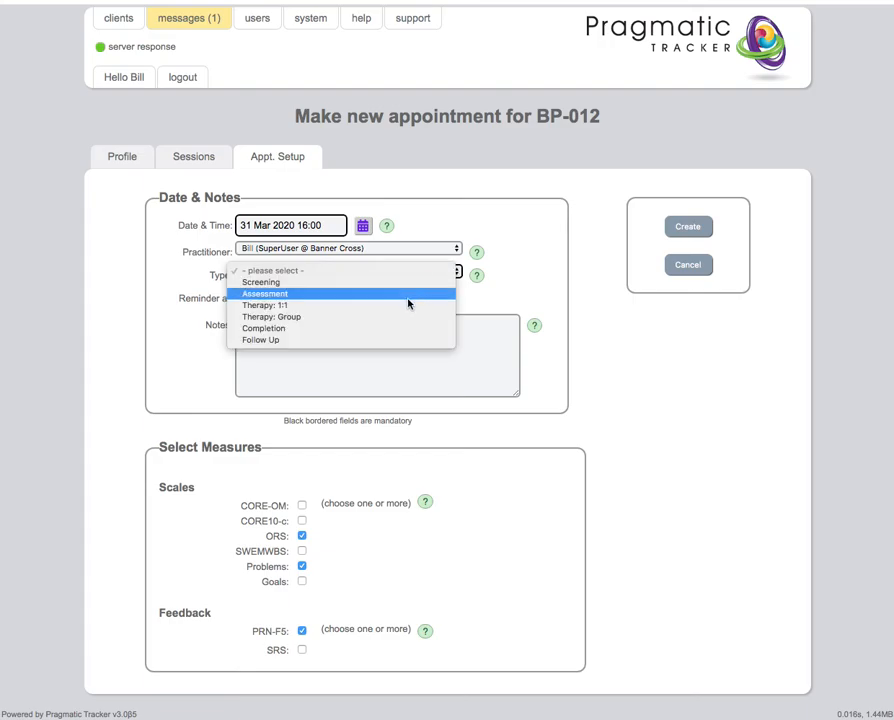
{"action": "left_click", "coordinate": [407, 305]}
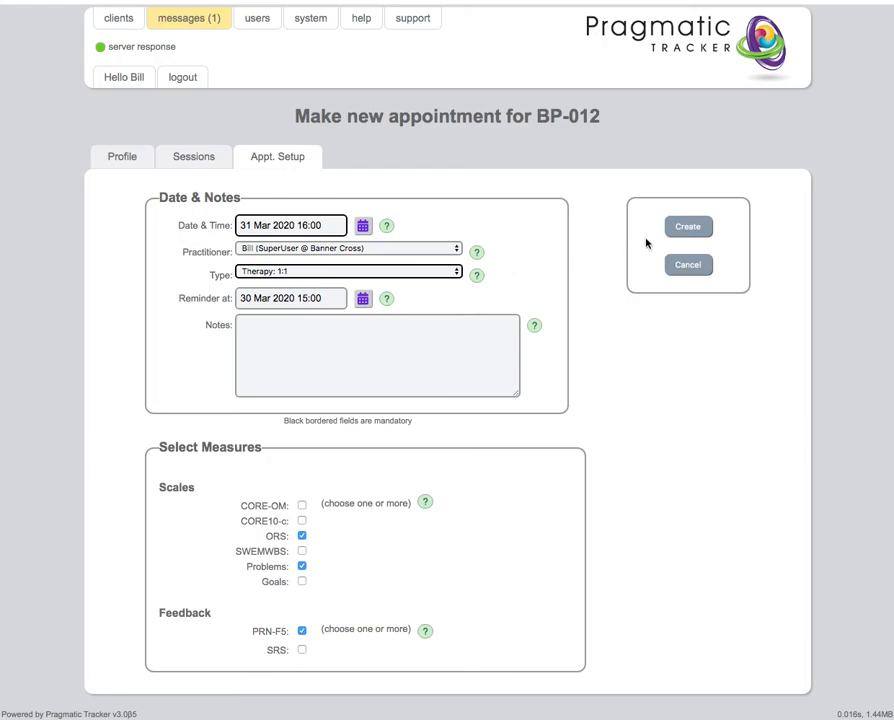
{"action": "left_click", "coordinate": [689, 227]}
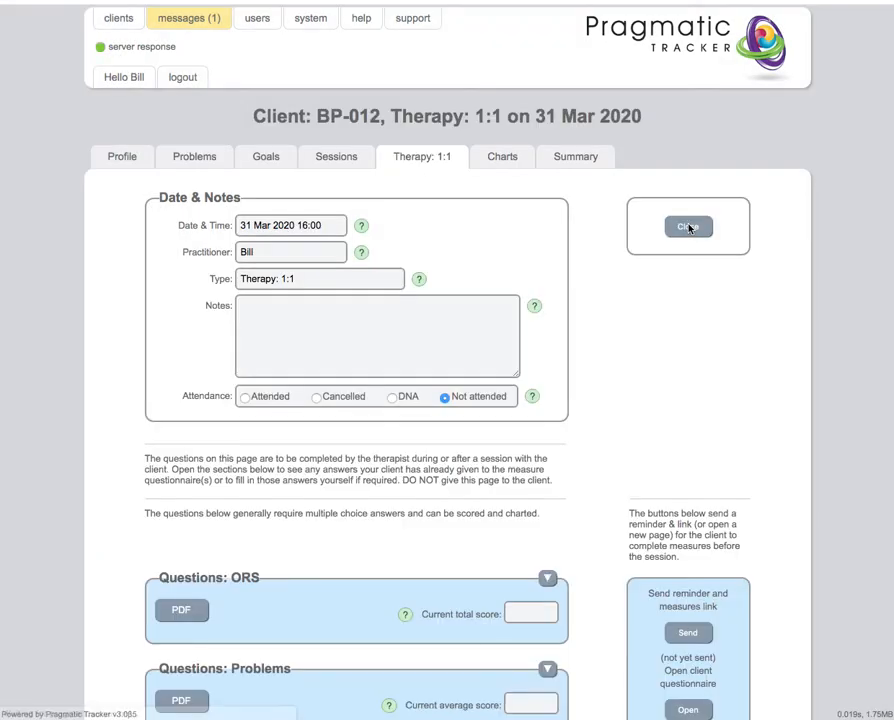
{"action": "scroll", "coordinate": [622, 333], "scroll_direction": "down", "scroll_amount": 3}
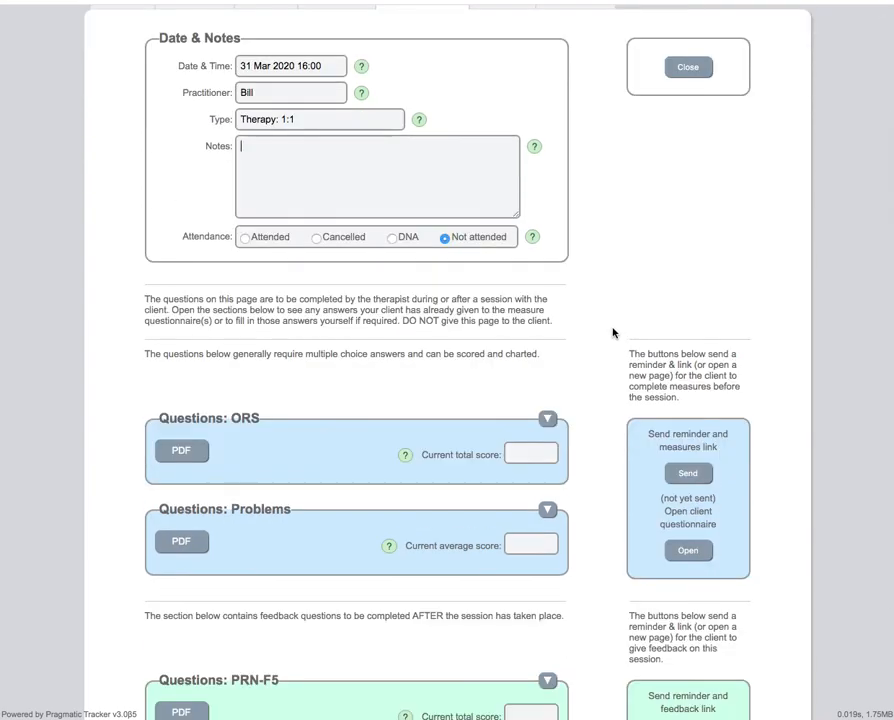